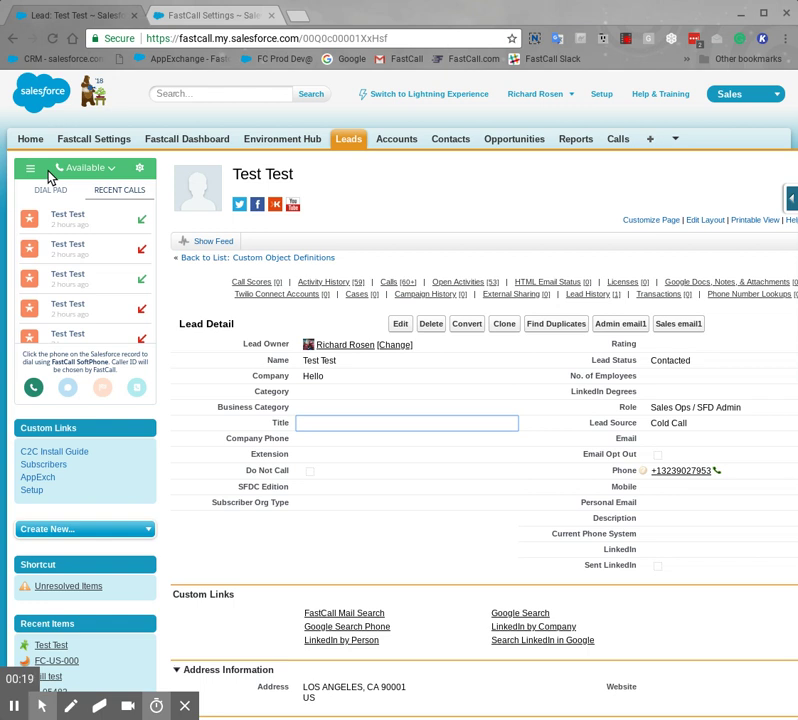
Open the softphone settings and turn off BeLocal for the caller ID
{"action": "left_click", "coordinate": [140, 168]}
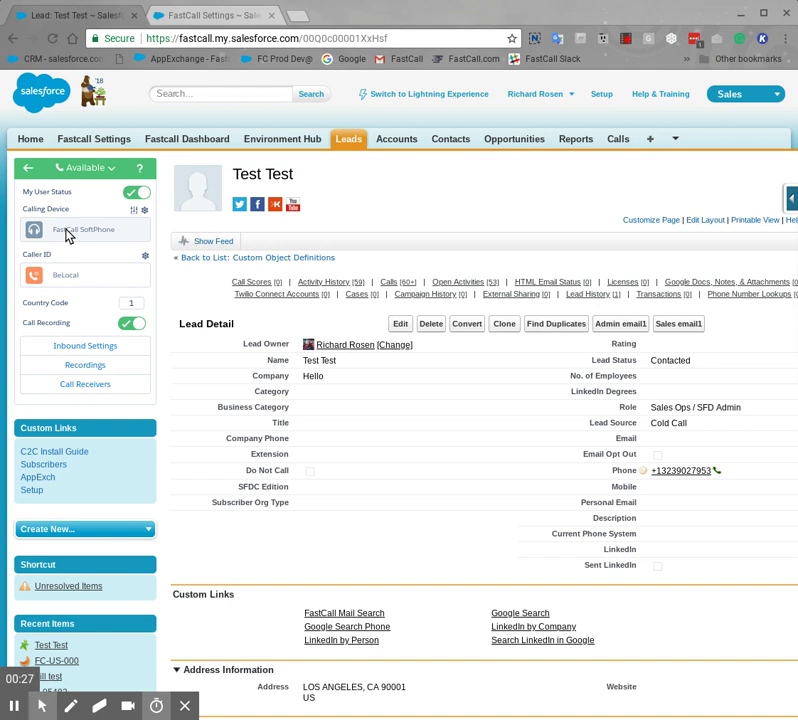
{"action": "left_click", "coordinate": [103, 279]}
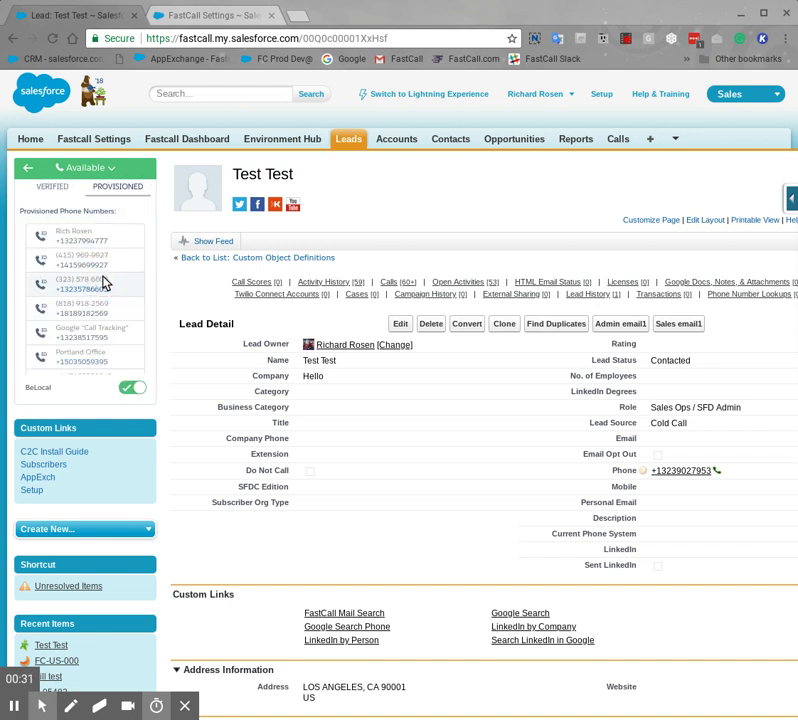
{"action": "left_click", "coordinate": [132, 387]}
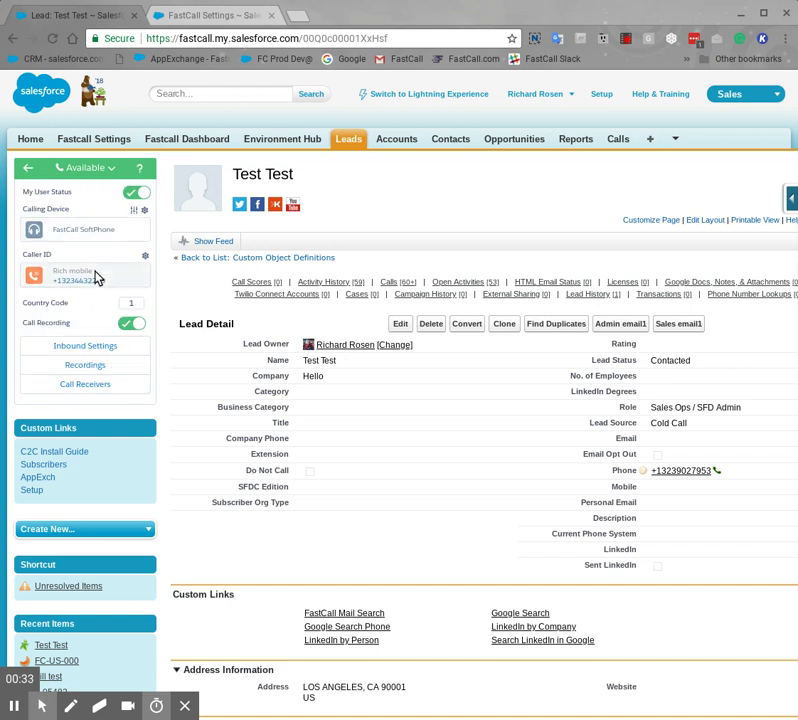
Examine the verified and provisioned phone numbers offered as caller IDs in the softphone
{"action": "left_click", "coordinate": [97, 281]}
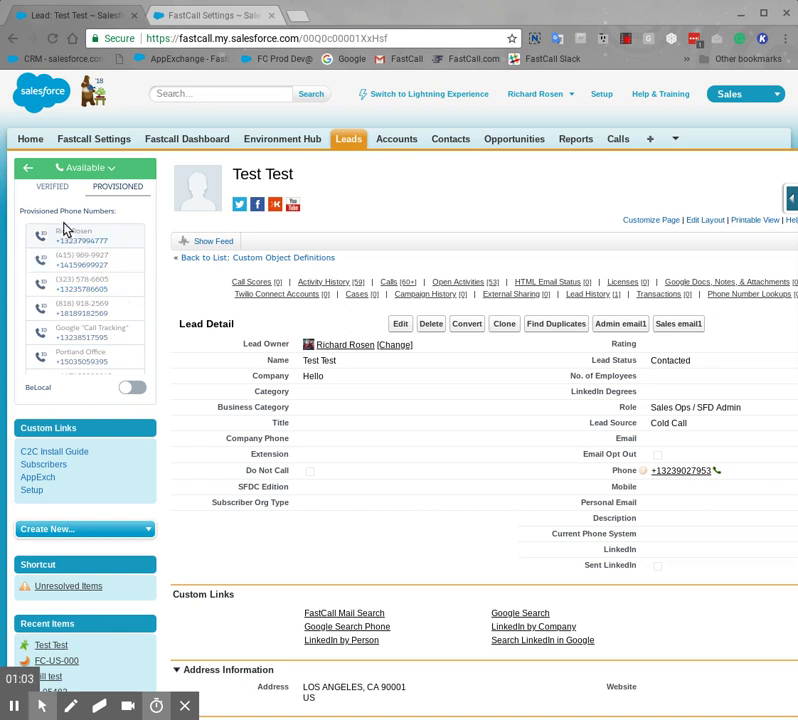
{"action": "left_click", "coordinate": [53, 188]}
{"action": "left_click", "coordinate": [114, 187]}
{"action": "left_click", "coordinate": [53, 188]}
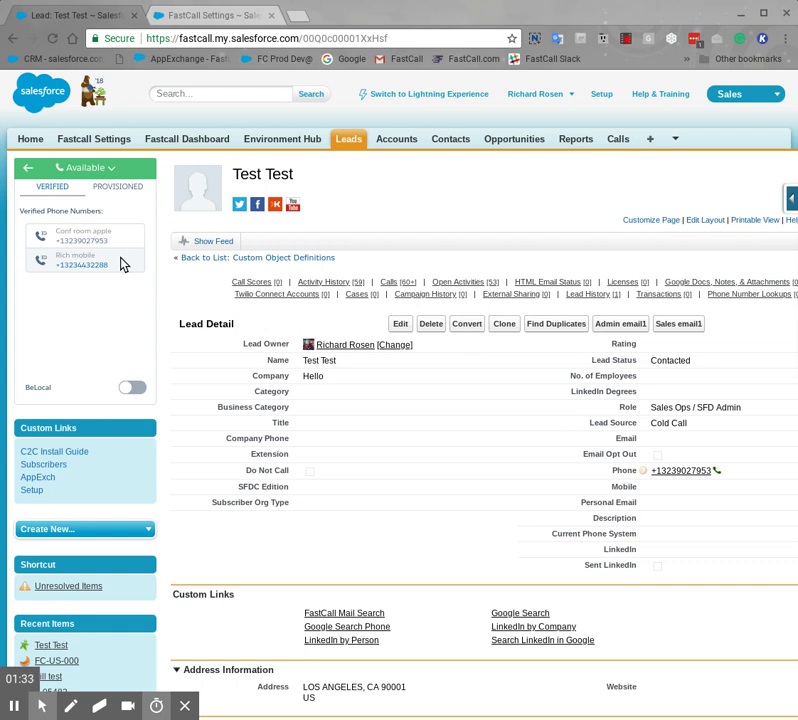
{"action": "left_click", "coordinate": [121, 189]}
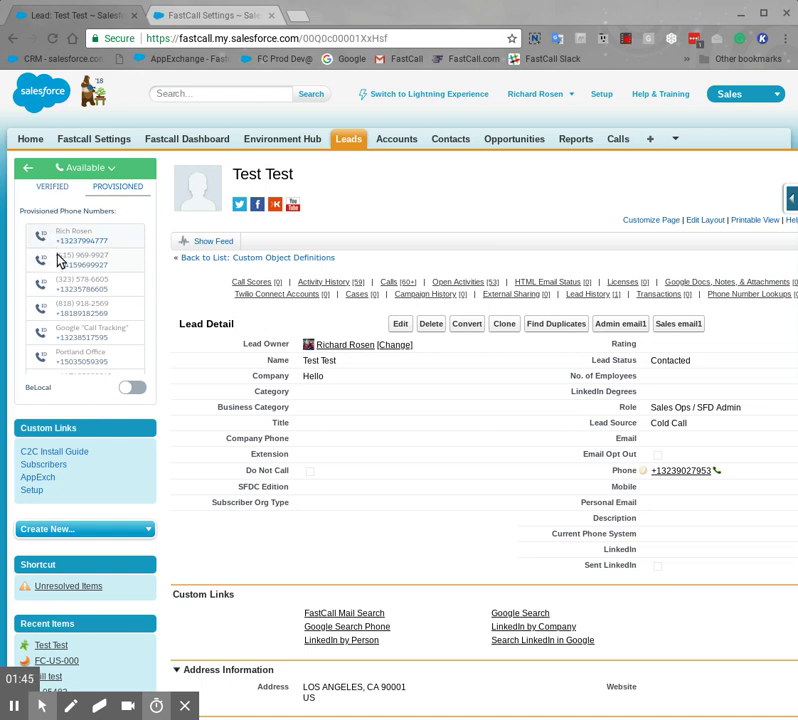
{"action": "scroll", "coordinate": [85, 296], "scroll_direction": "down", "scroll_amount": 3}
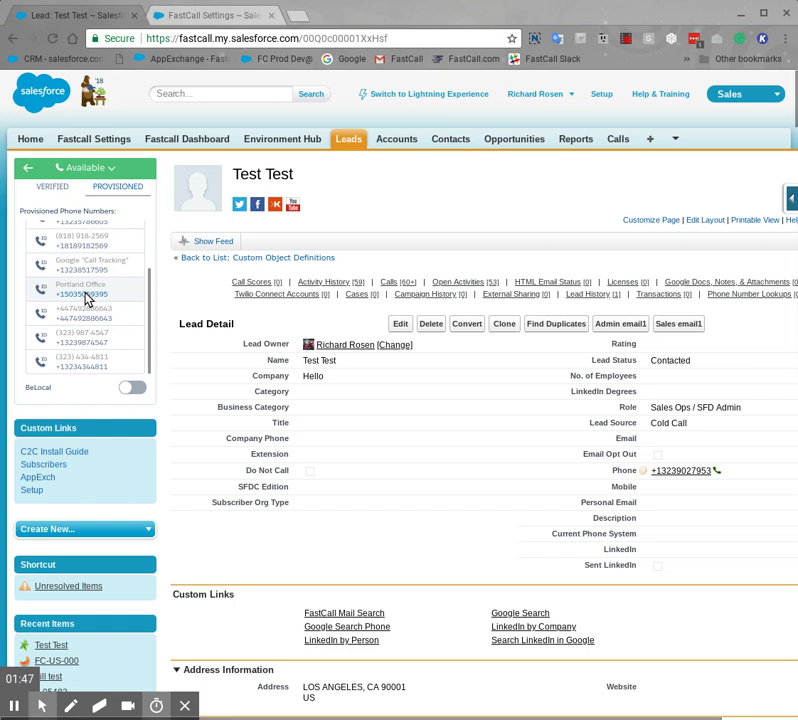
{"action": "scroll", "coordinate": [87, 297], "scroll_direction": "up", "scroll_amount": 3}
Turn BeLocal back on, then choose the first provisioned phone number as the caller ID instead
{"action": "left_click", "coordinate": [134, 387]}
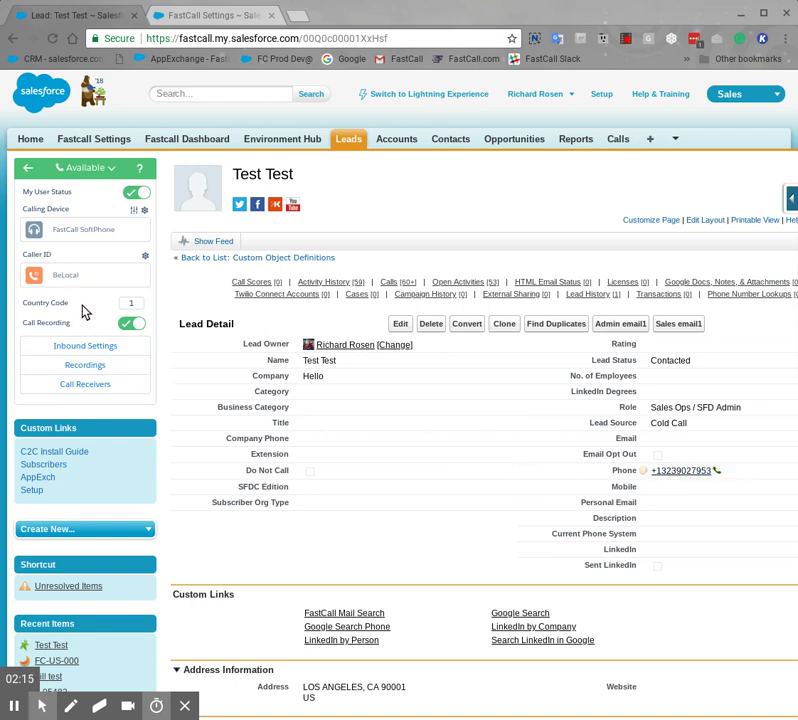
{"action": "left_click", "coordinate": [90, 278]}
{"action": "left_click", "coordinate": [86, 240]}
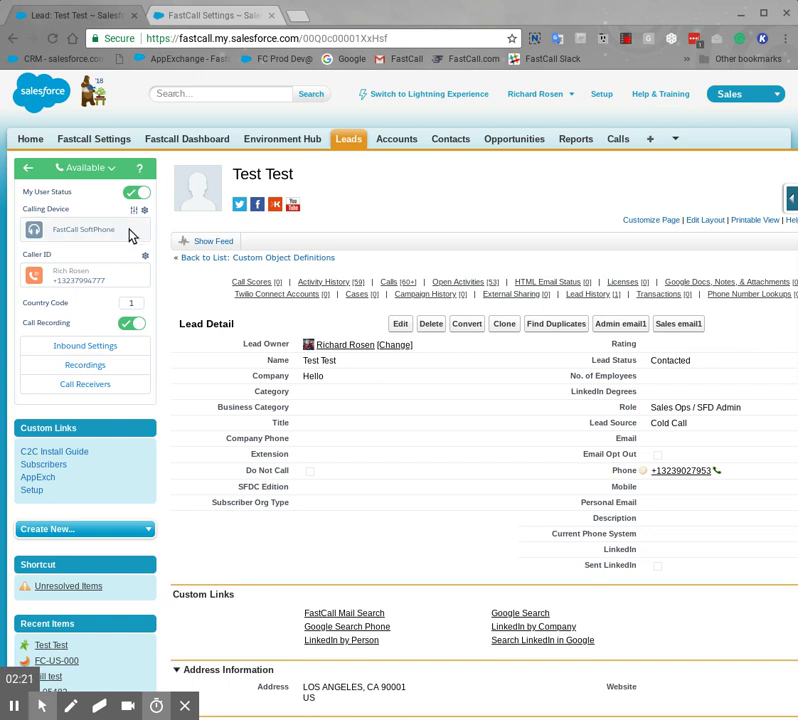
Try Office Phone and Mobile Phone as the calling device, then return it to FastCall SoftPhone
{"action": "left_click", "coordinate": [128, 233]}
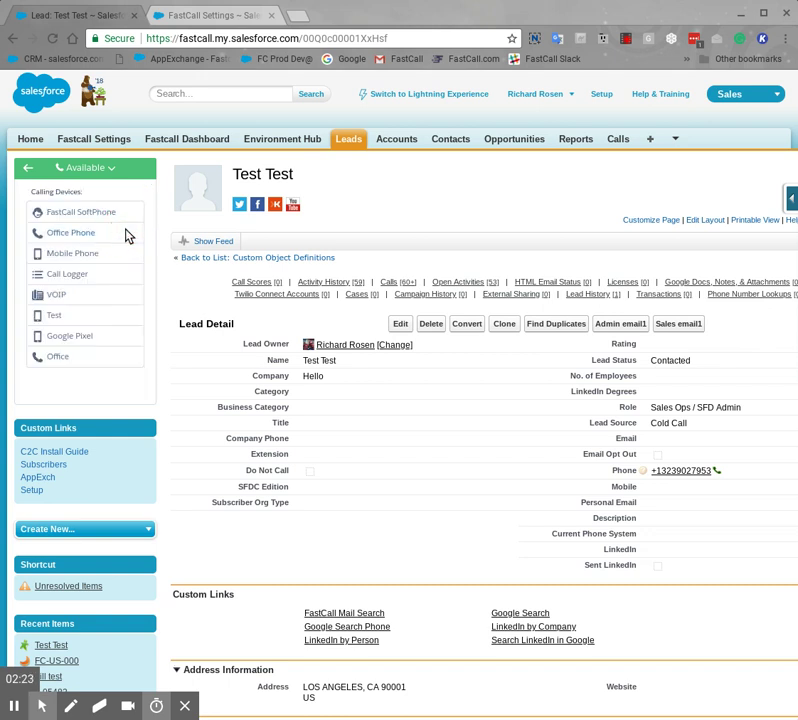
{"action": "left_click", "coordinate": [66, 237]}
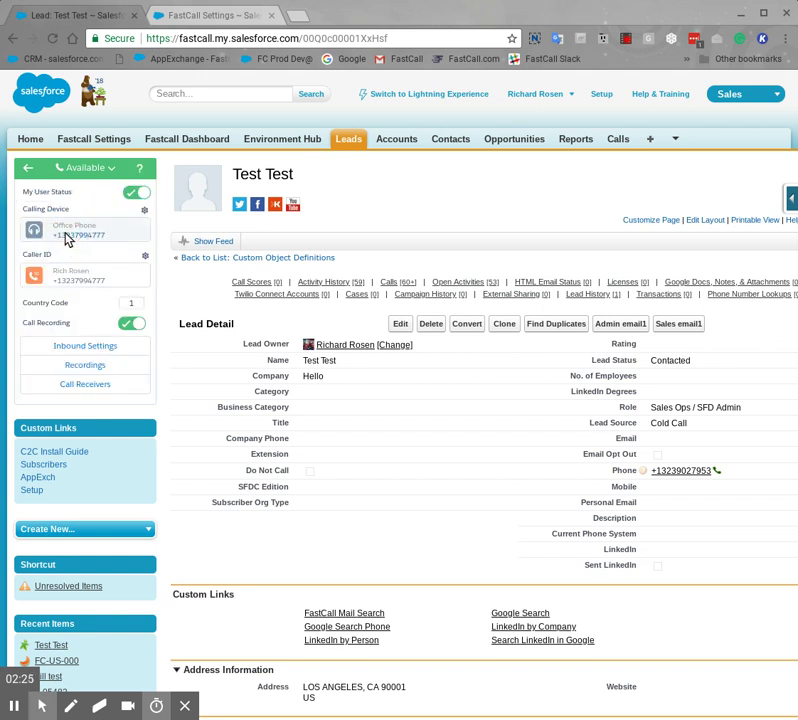
{"action": "left_click", "coordinate": [128, 243]}
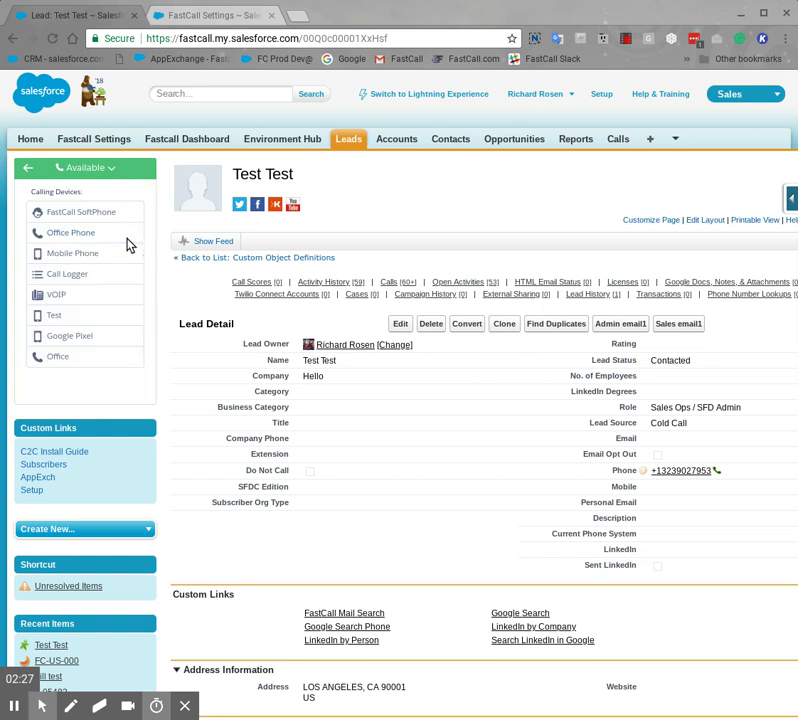
{"action": "left_click", "coordinate": [71, 255]}
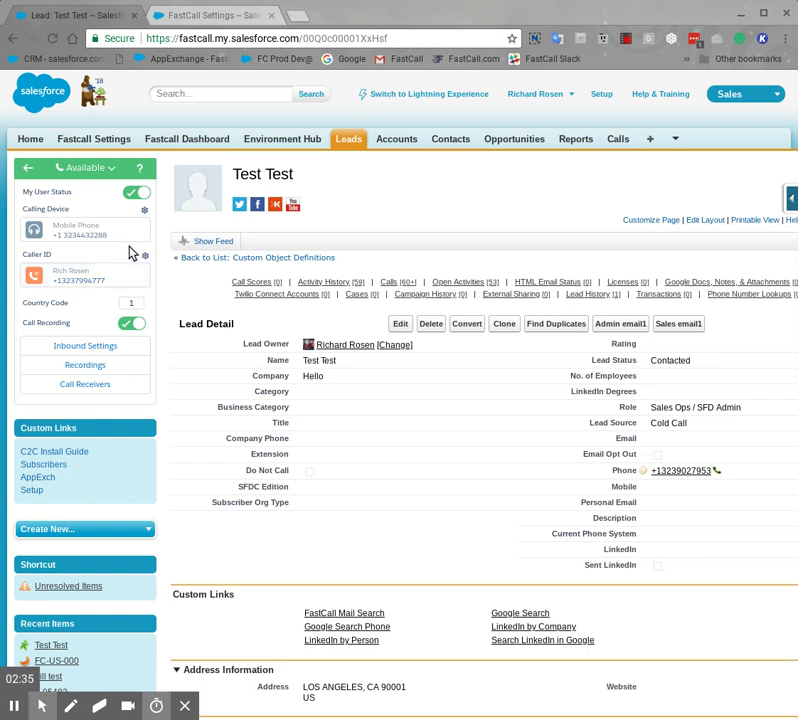
{"action": "left_click", "coordinate": [127, 237]}
{"action": "left_click", "coordinate": [123, 218]}
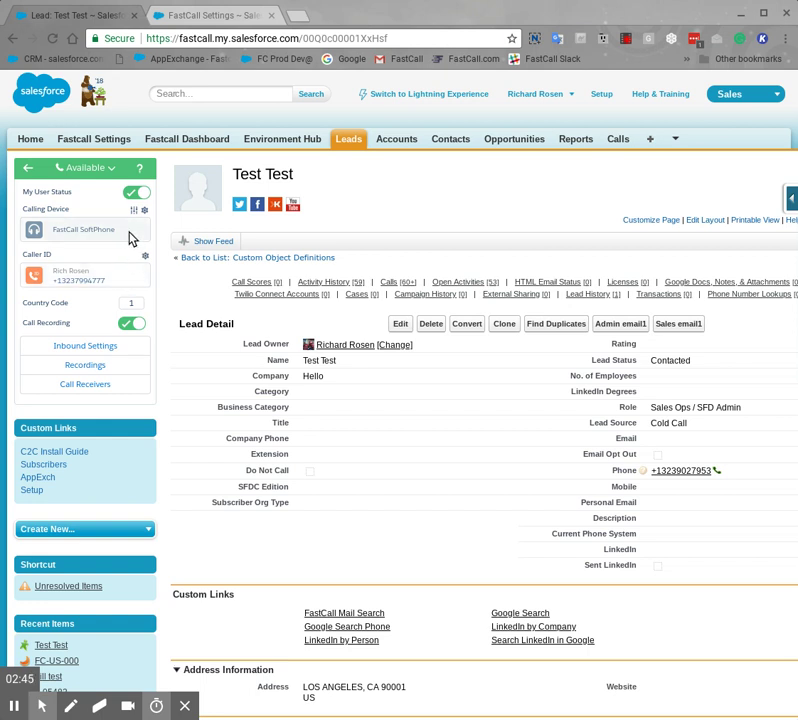
Reopen the softphone's caller ID list, then open the admin Phone Numbers page in the FastCall Settings browser tab
{"action": "left_click", "coordinate": [118, 281]}
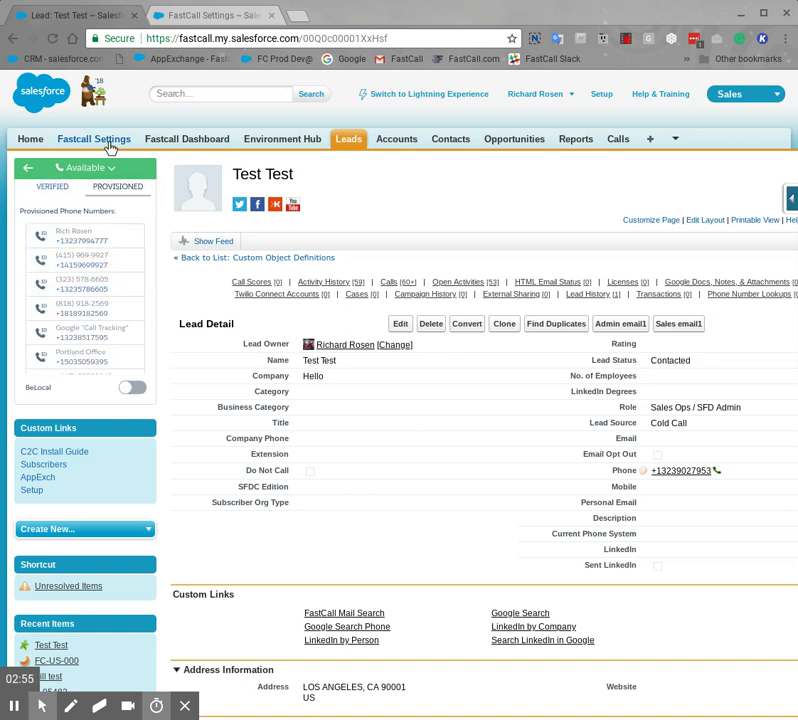
{"action": "left_click", "coordinate": [203, 17]}
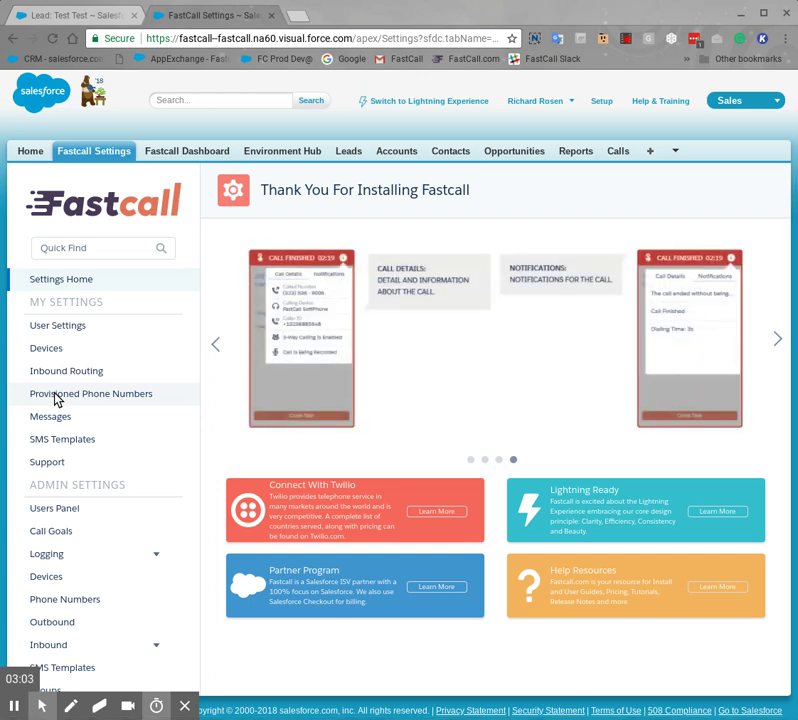
{"action": "scroll", "coordinate": [57, 399], "scroll_direction": "down", "scroll_amount": 1}
{"action": "left_click", "coordinate": [65, 532]}
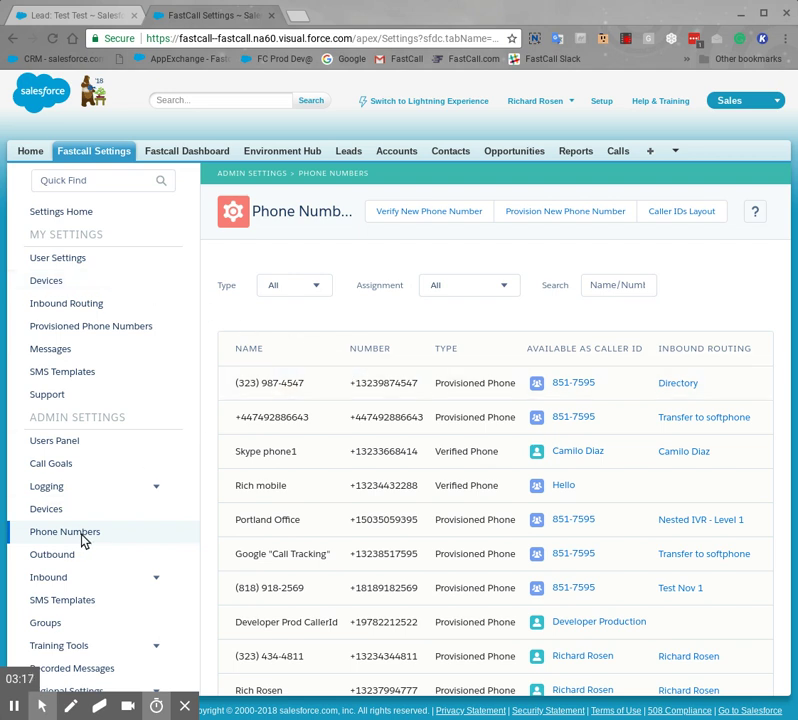
Compare the Verified and Provisioned phone numbers by filtering the list by type, ending on Provisioned
{"action": "left_click", "coordinate": [307, 289]}
{"action": "left_click", "coordinate": [288, 335]}
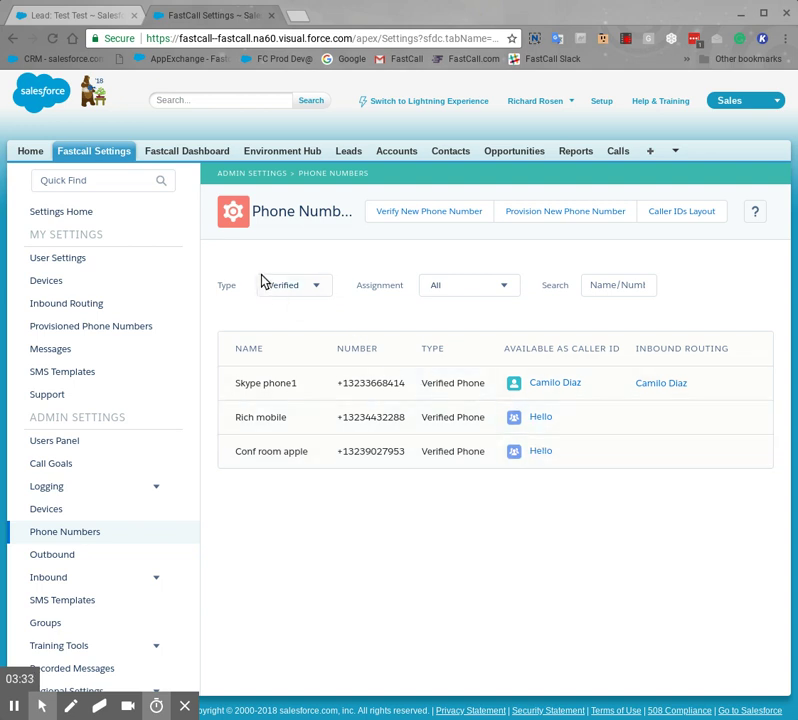
{"action": "left_click", "coordinate": [303, 287]}
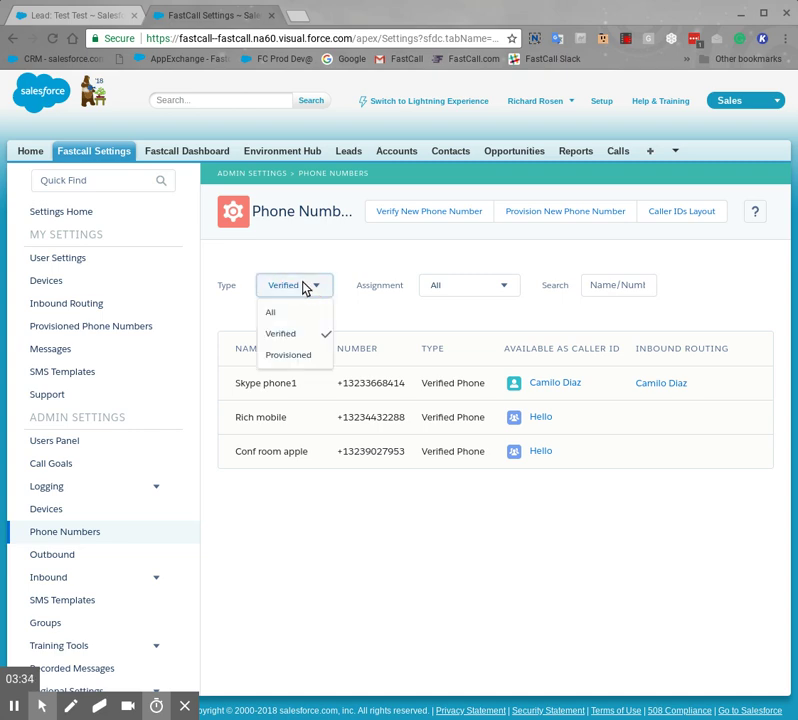
{"action": "left_click", "coordinate": [277, 361]}
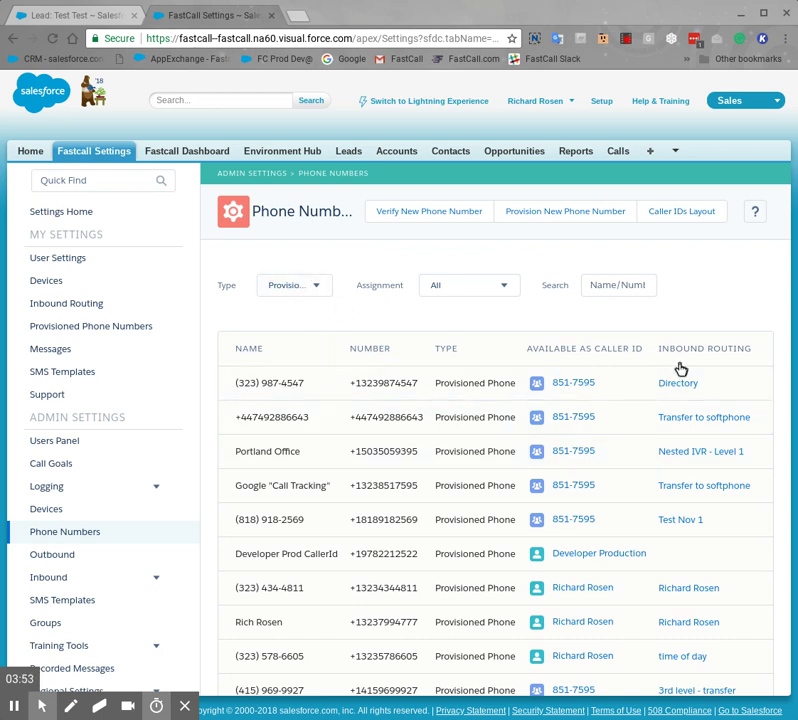
{"action": "left_click", "coordinate": [303, 287]}
{"action": "left_click", "coordinate": [303, 333]}
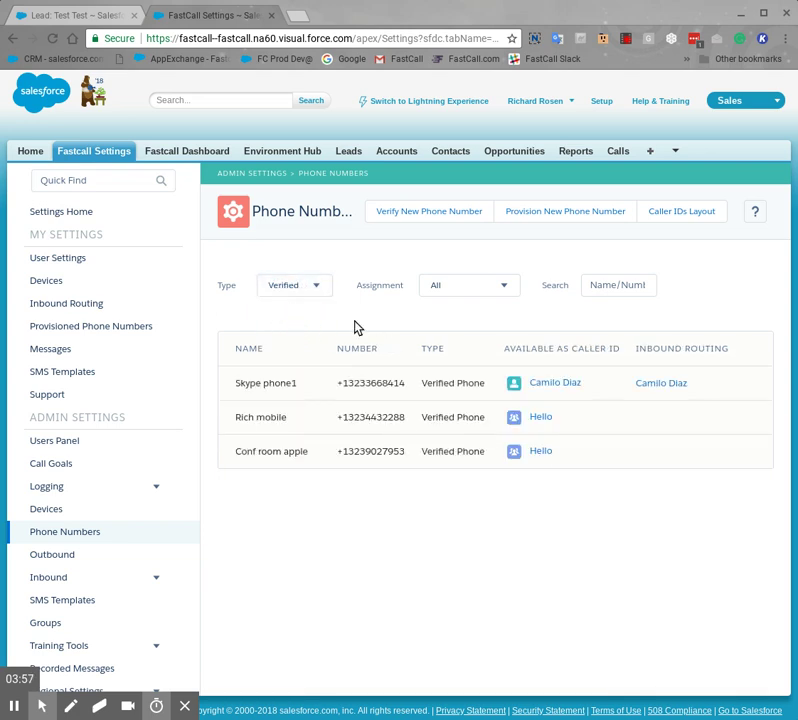
{"action": "left_click", "coordinate": [302, 290]}
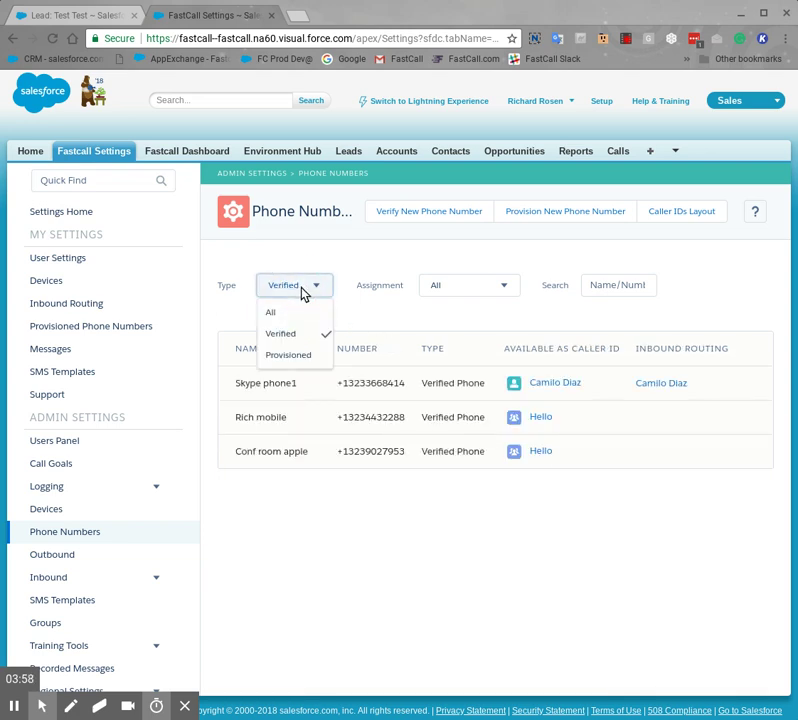
{"action": "left_click", "coordinate": [298, 356]}
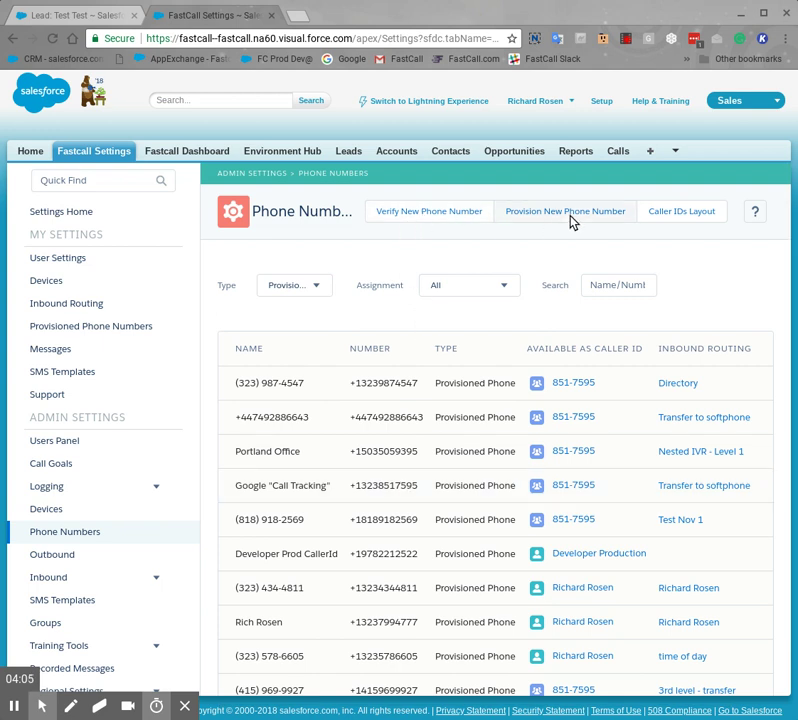
Examine the Name, Phone Number, Extension and Assign To fields of the Verify New Phone Number form, then cancel it
{"action": "left_click", "coordinate": [455, 218]}
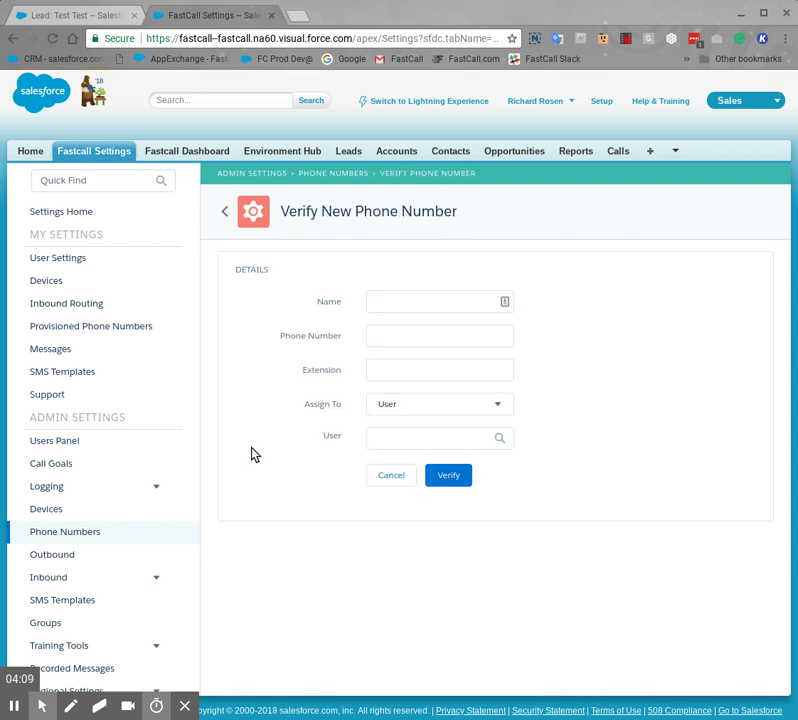
{"action": "left_click", "coordinate": [378, 302]}
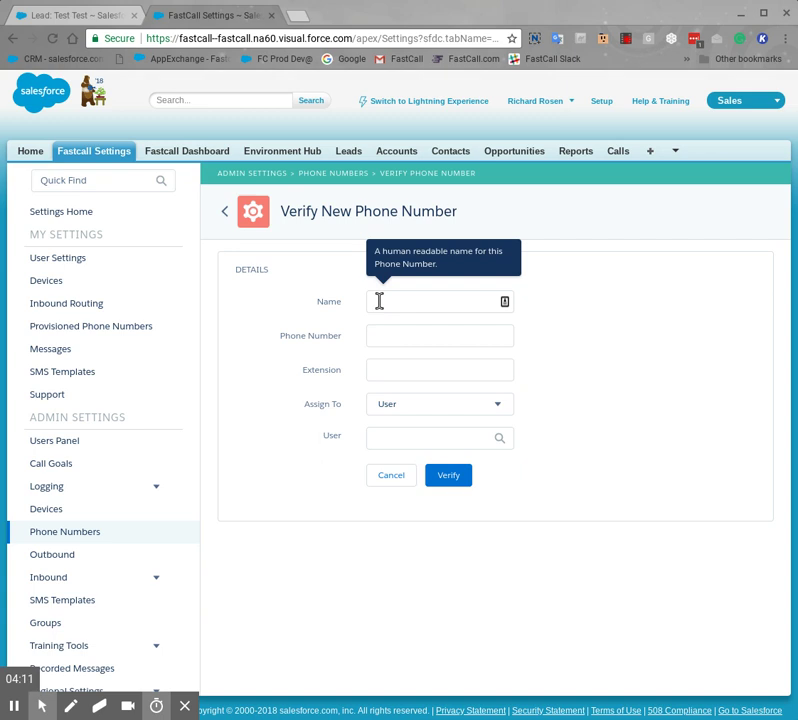
{"action": "left_click", "coordinate": [386, 334]}
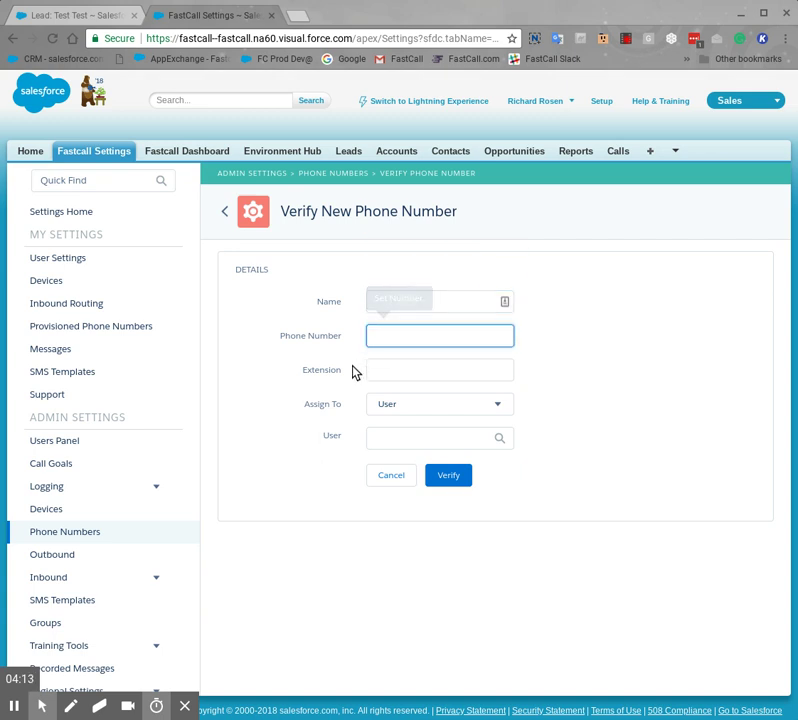
{"action": "mouse_move", "coordinate": [404, 364]}
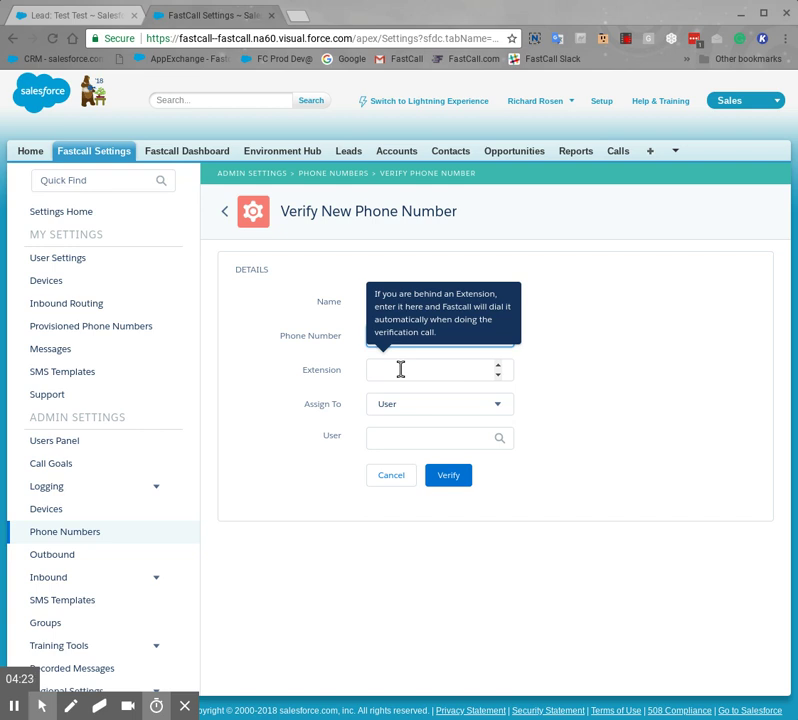
{"action": "left_click", "coordinate": [400, 369]}
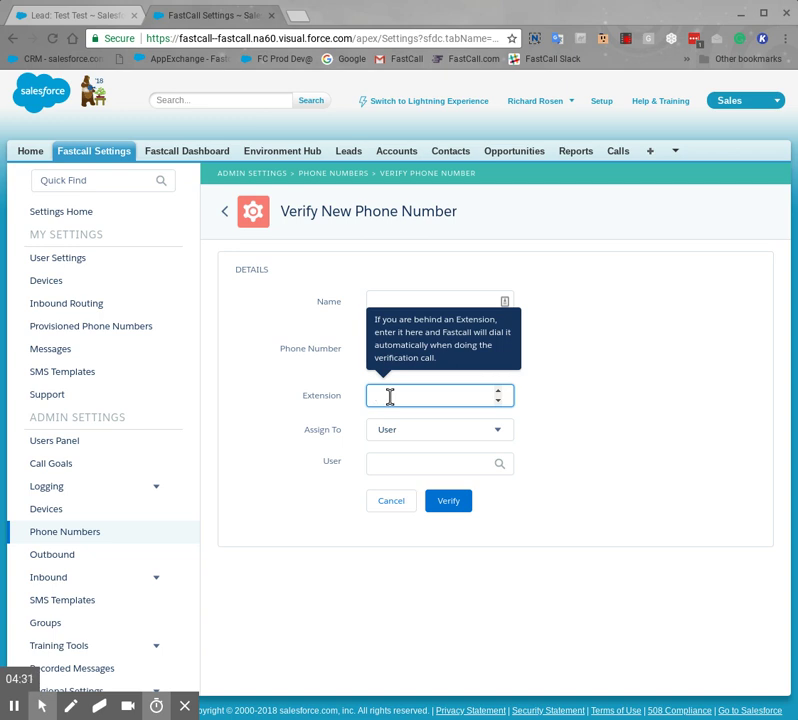
{"action": "mouse_move", "coordinate": [369, 388]}
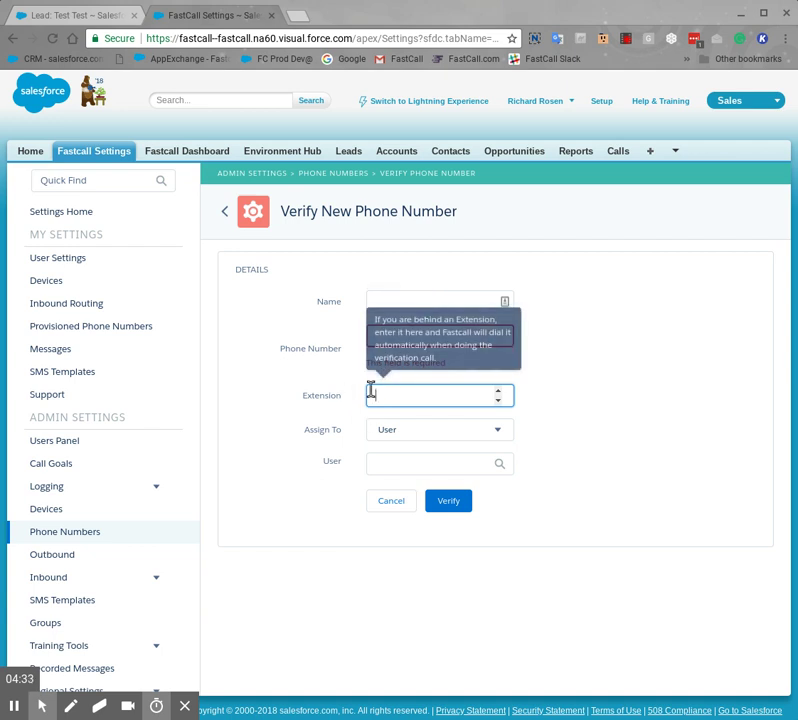
{"action": "left_click", "coordinate": [422, 434]}
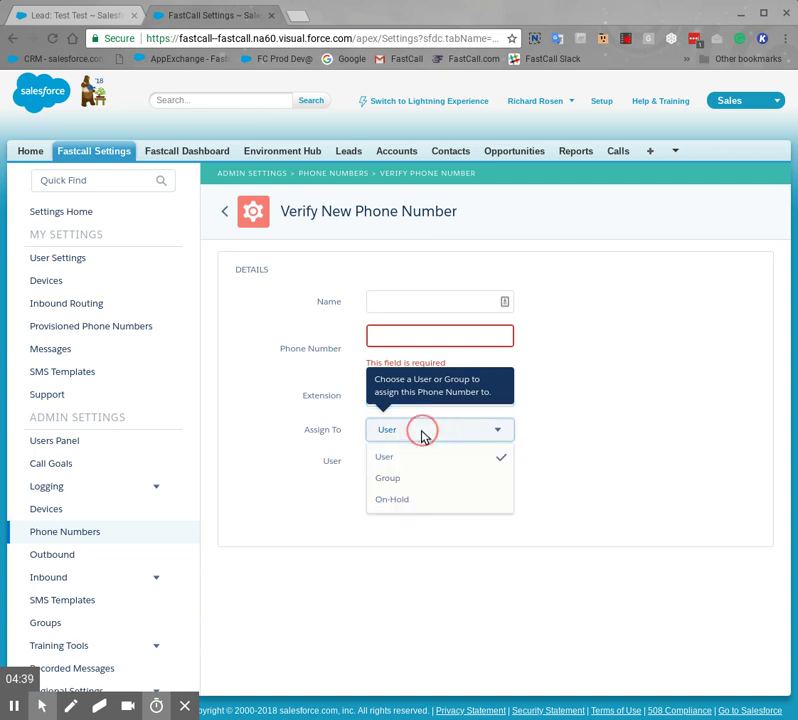
{"action": "left_click", "coordinate": [422, 434]}
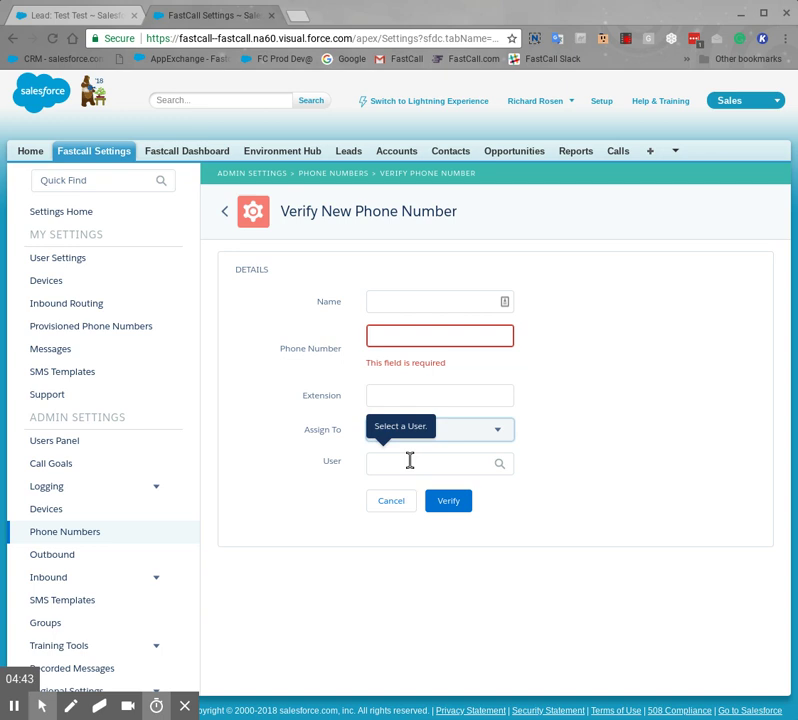
{"action": "left_click", "coordinate": [445, 507]}
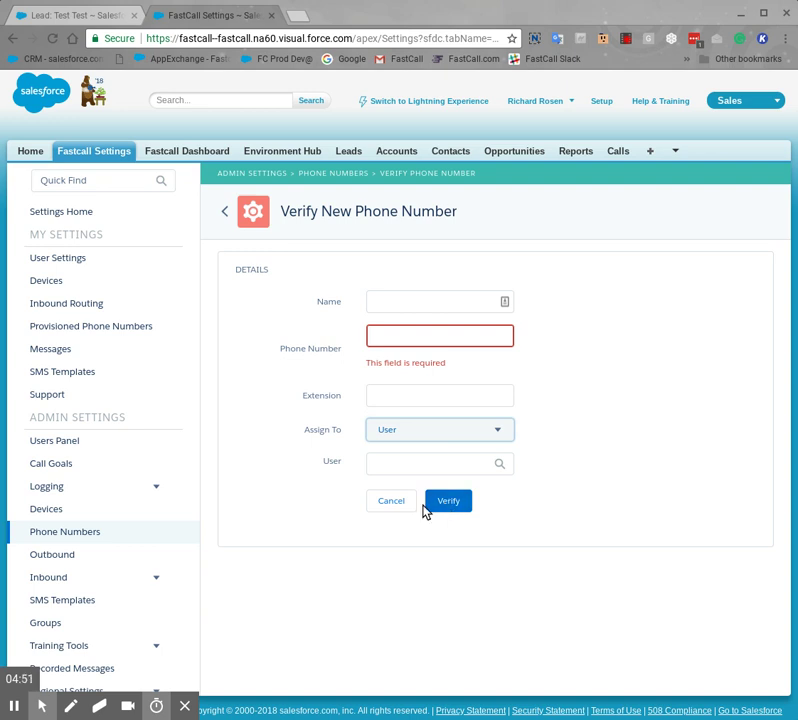
{"action": "left_click", "coordinate": [385, 502]}
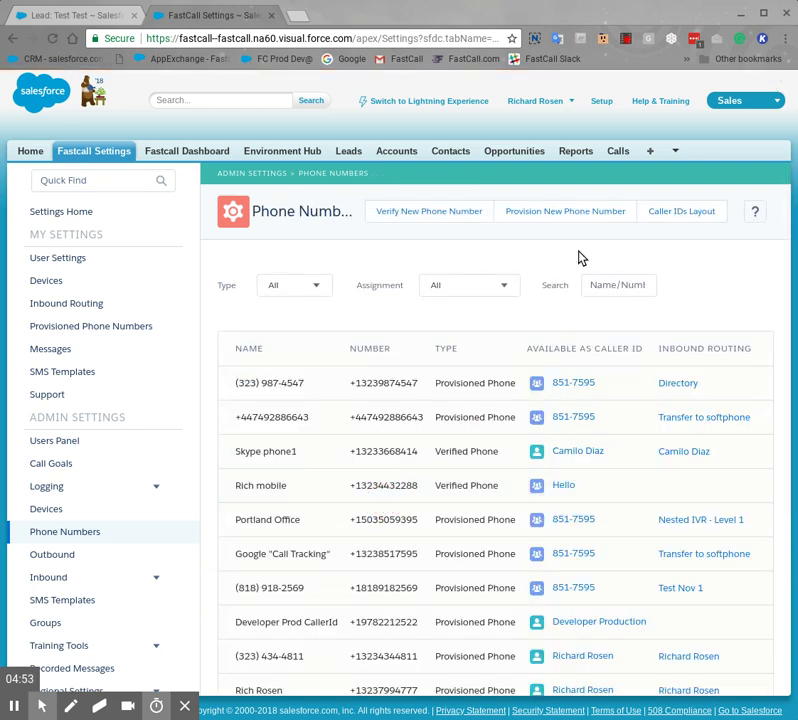
View the numbers available for provisioning a new phone number, then return to the Test Test lead record
{"action": "left_click", "coordinate": [573, 212]}
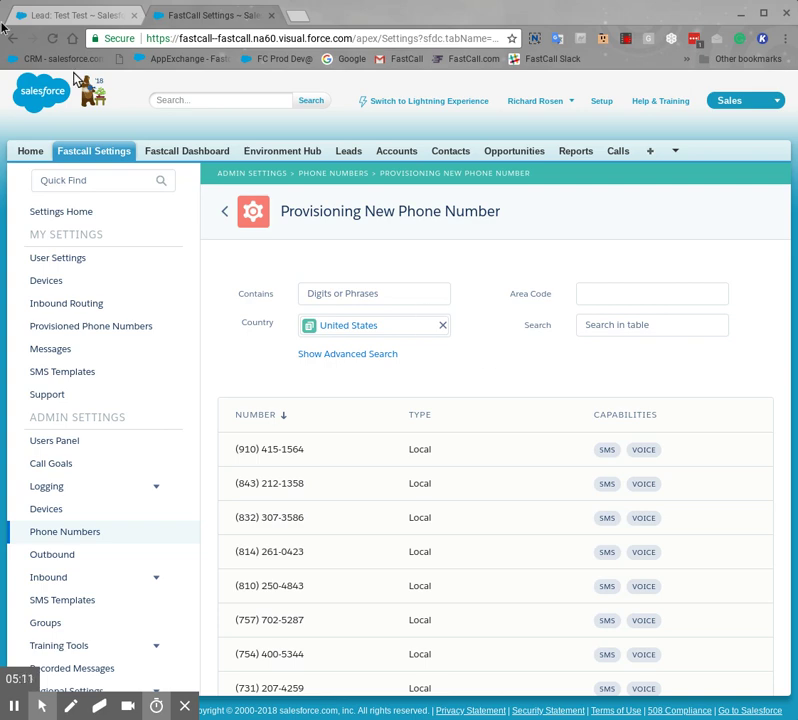
{"action": "left_click", "coordinate": [40, 14]}
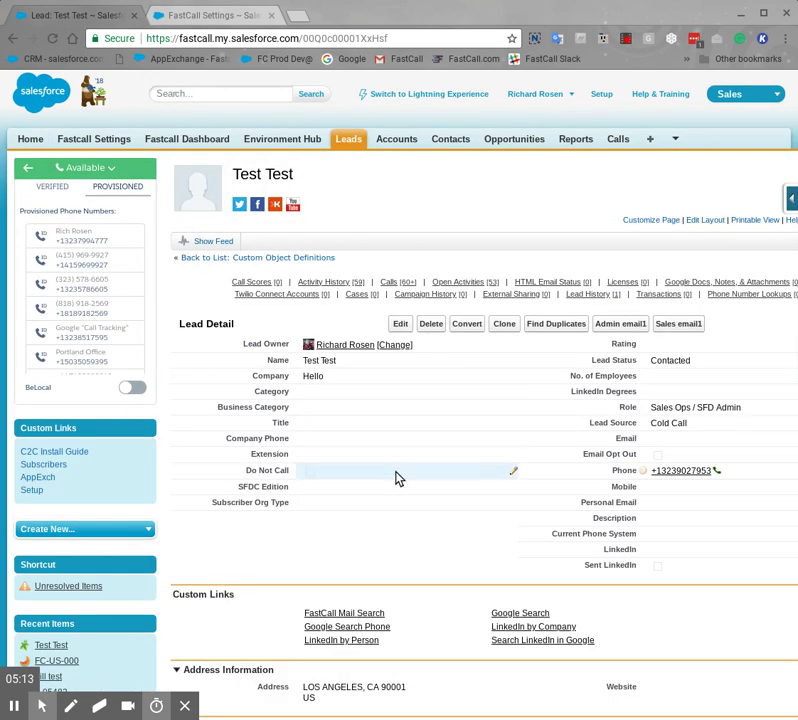